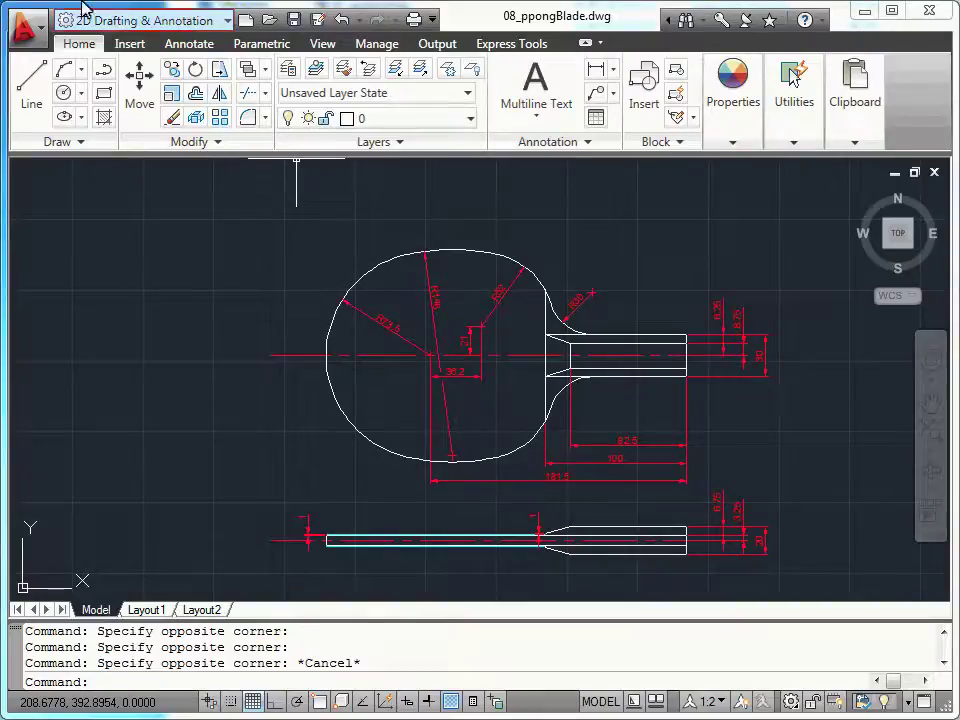
- Show the workspace list from the Quick Access Toolbar's Workspace Switching dropdown
{"action": "left_click", "coordinate": [228, 20]}
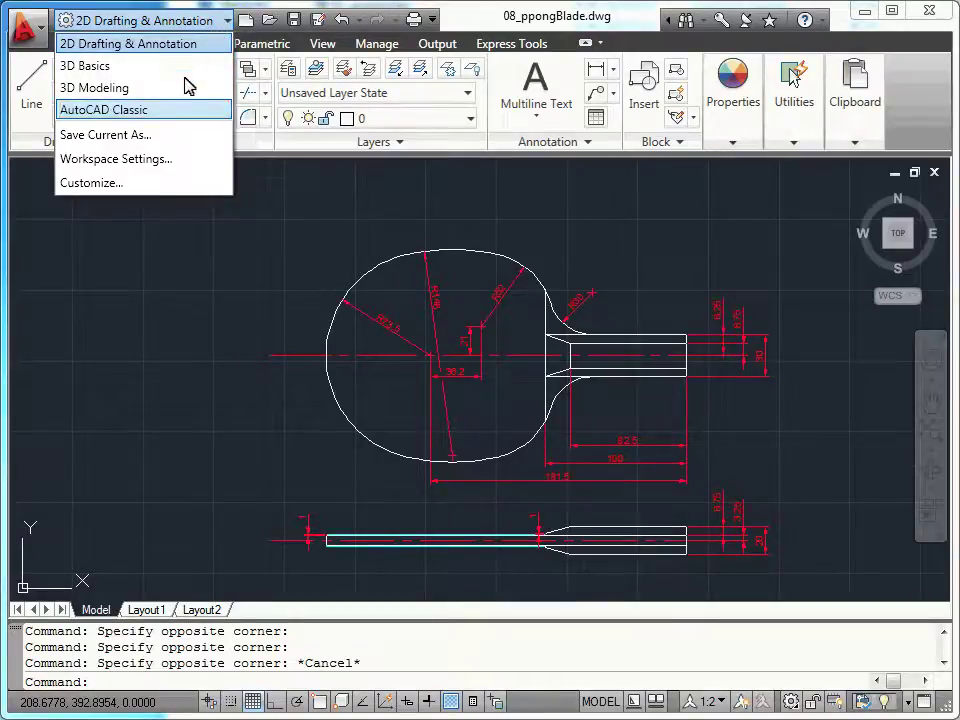
- Switch to AutoCAD Classic, move its Tool Palettes aside, try 3D Modeling, then return to 2D Drafting & Annotation
{"action": "left_click", "coordinate": [185, 112]}
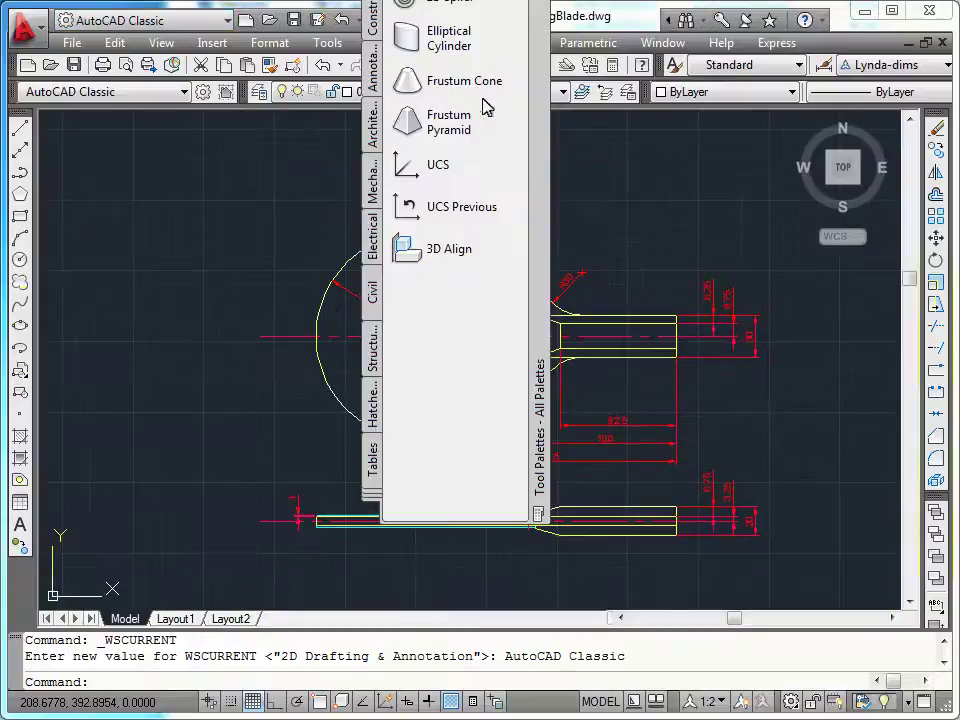
{"action": "left_click_drag", "start_coordinate": [542, 86], "coordinate": [666, 208]}
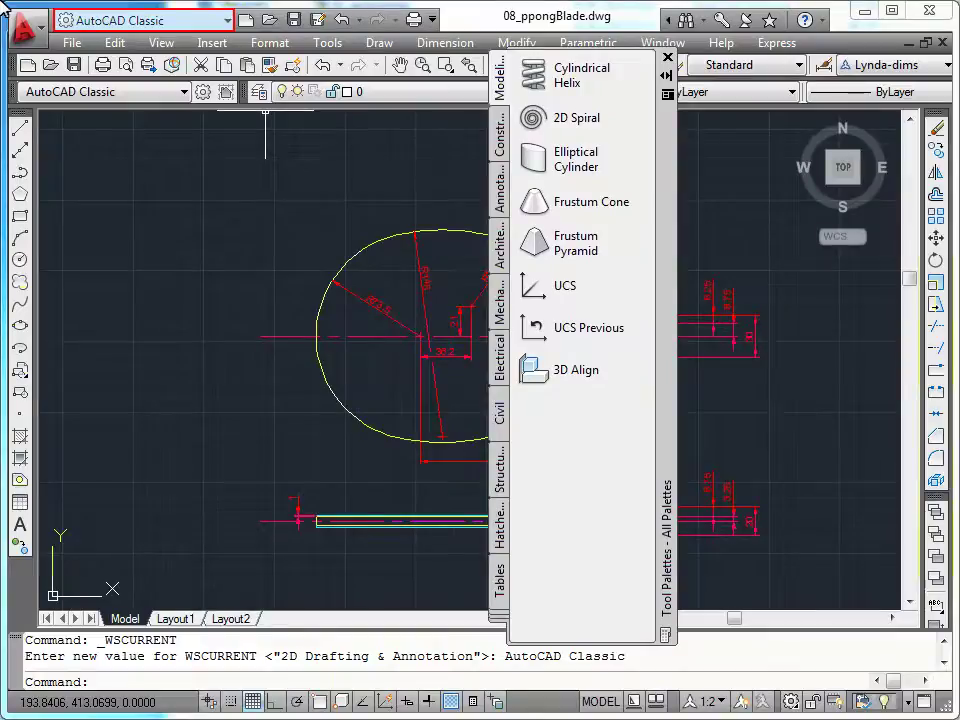
{"action": "left_click", "coordinate": [228, 20]}
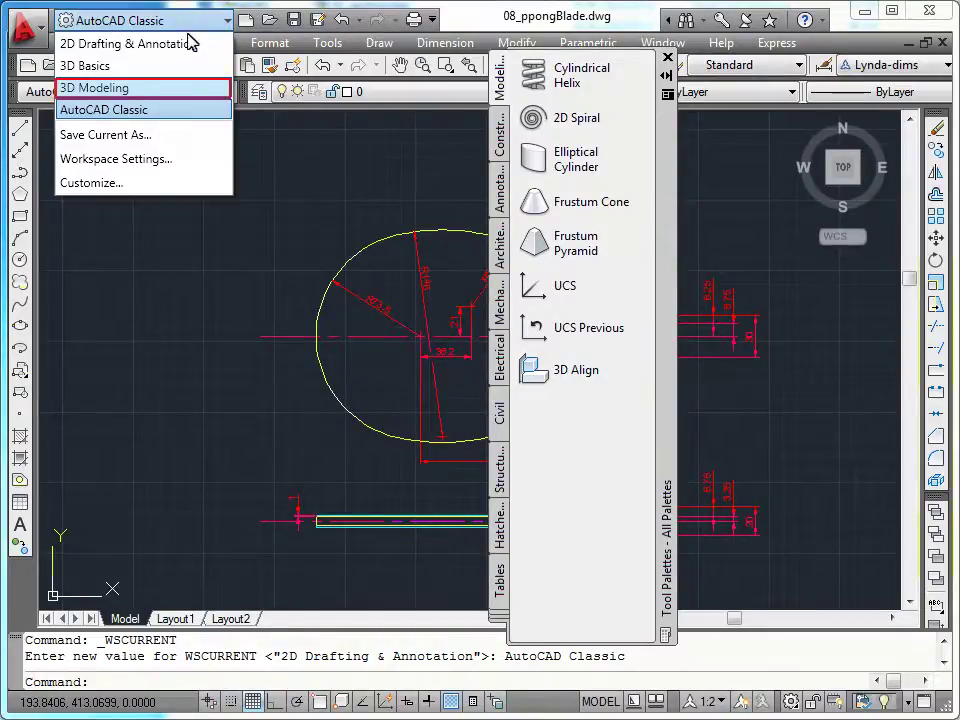
{"action": "left_click", "coordinate": [171, 90]}
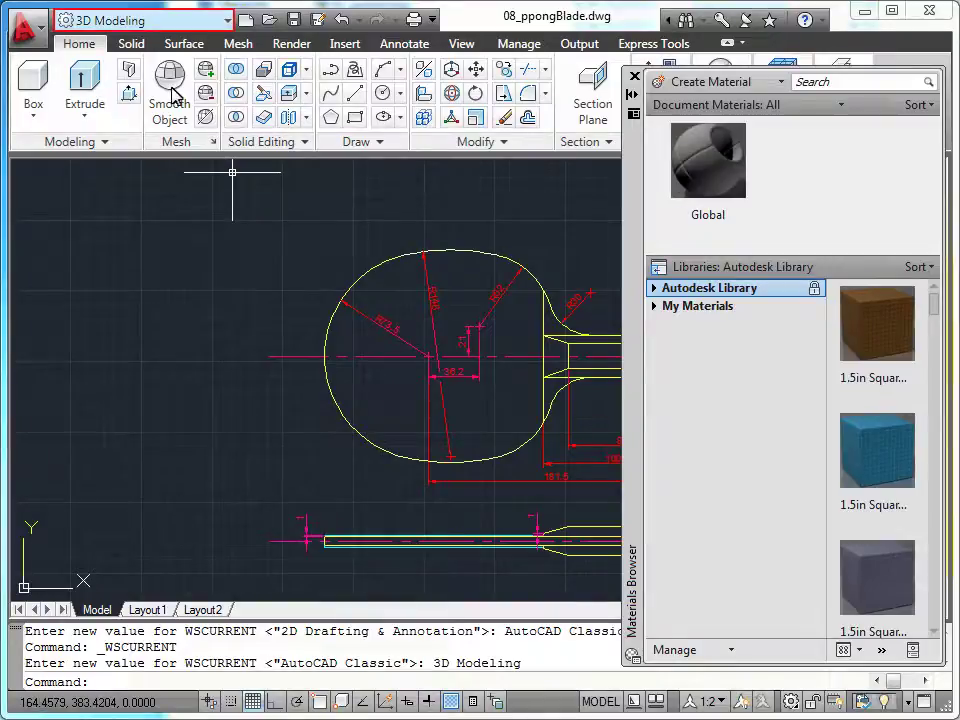
{"action": "left_click", "coordinate": [225, 28]}
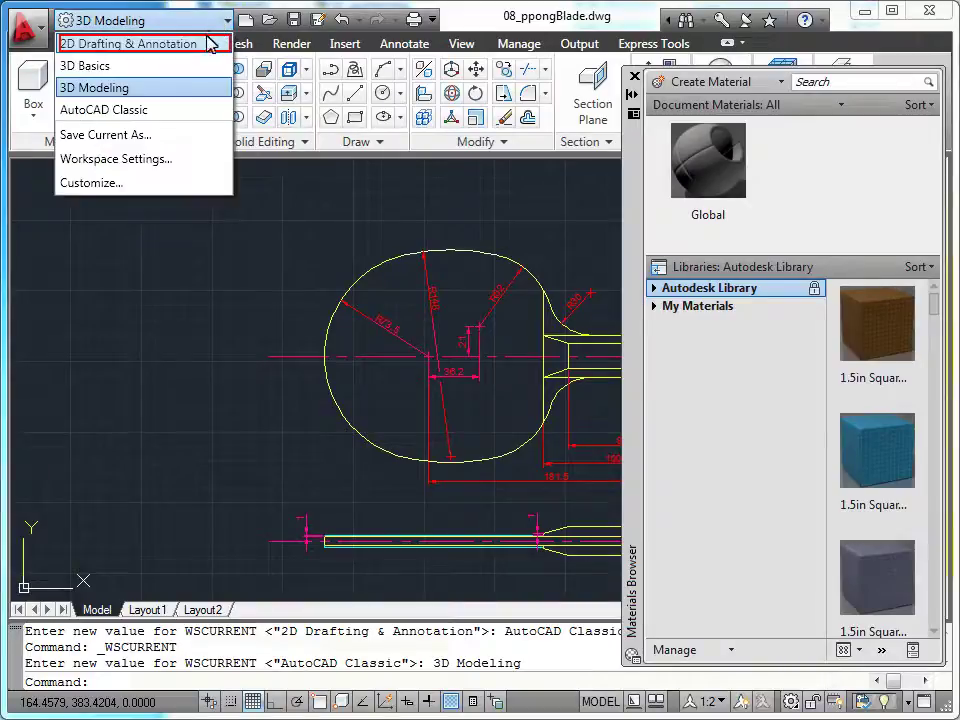
{"action": "left_click", "coordinate": [202, 42]}
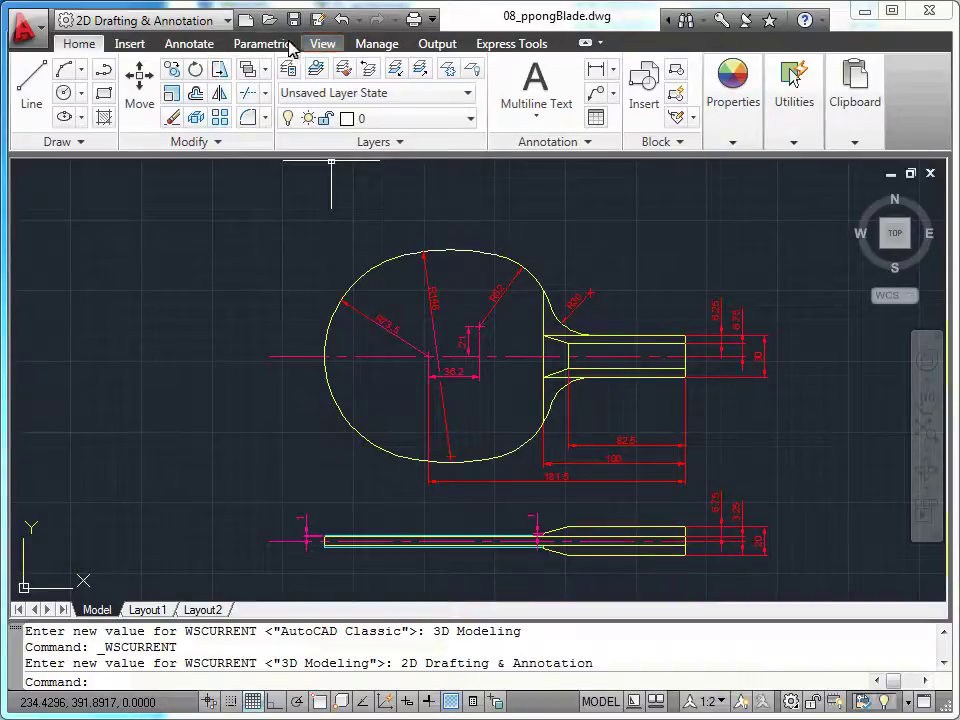
- Open the Properties palette from the View tab, dock it on the left, and set it to auto-hide
{"action": "left_click", "coordinate": [324, 45]}
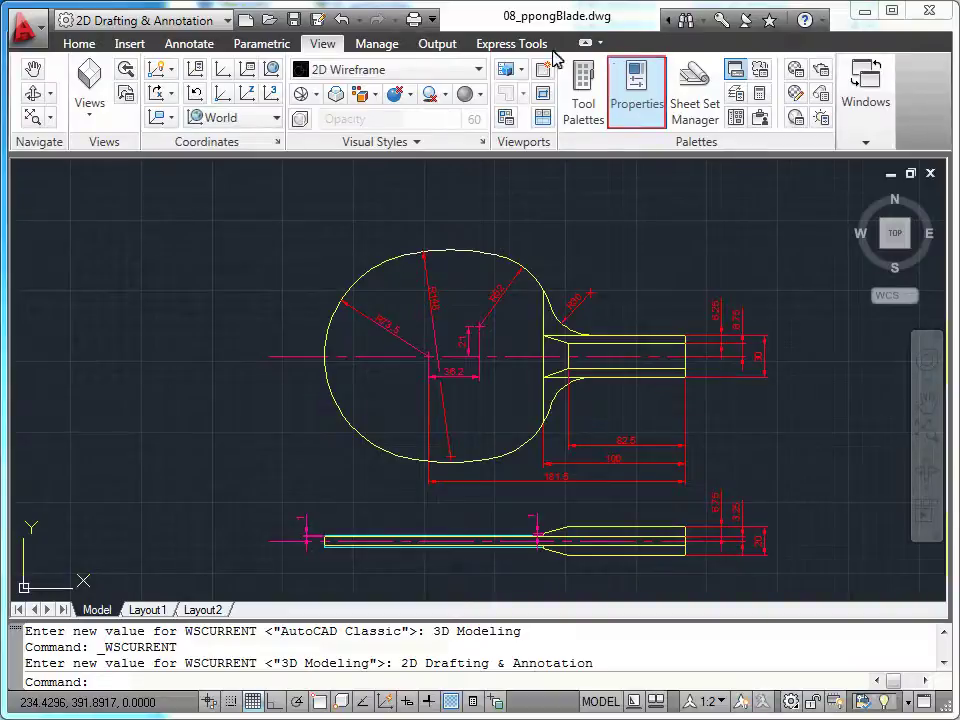
{"action": "left_click", "coordinate": [648, 97]}
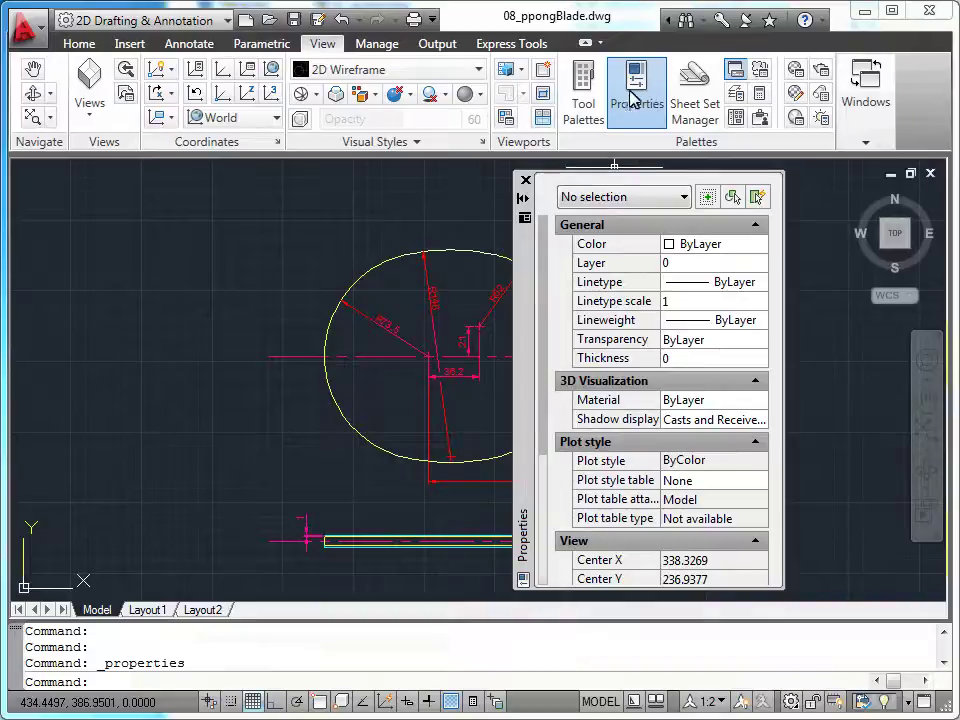
{"action": "mouse_move", "coordinate": [530, 314]}
{"action": "left_mouse_down"}
{"action": "mouse_move", "coordinate": [8, 318]}
{"action": "mouse_move", "coordinate": [49, 311]}
{"action": "left_mouse_up"}
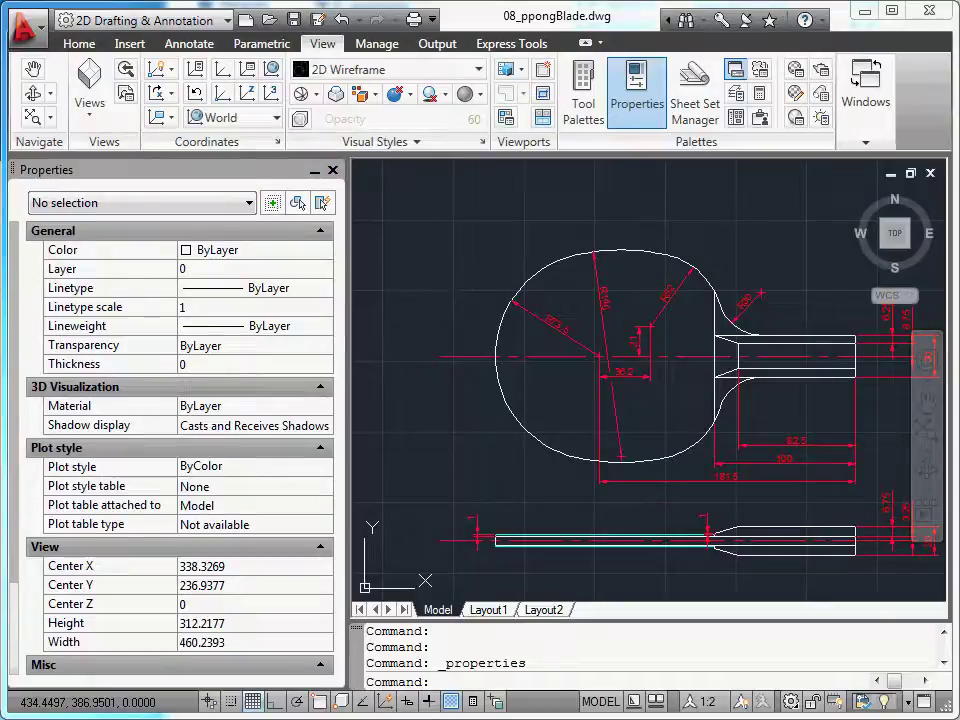
{"action": "left_click", "coordinate": [314, 170]}
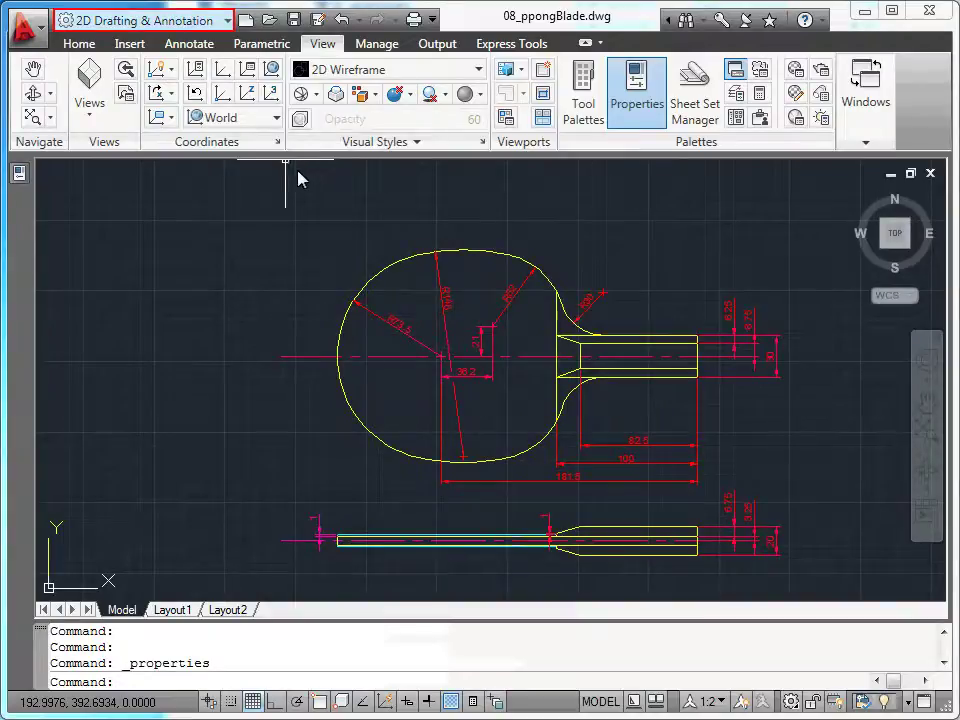
- Save the current interface as a new workspace named 'çizgi çalışma alanı'
{"action": "left_click", "coordinate": [228, 21]}
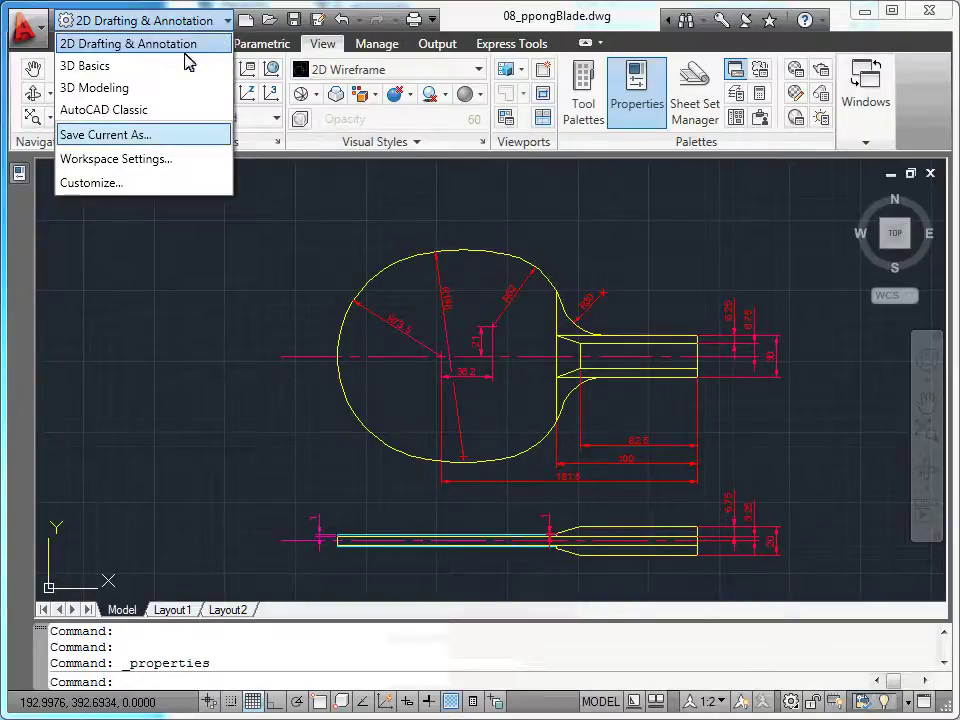
{"action": "left_click", "coordinate": [176, 138]}
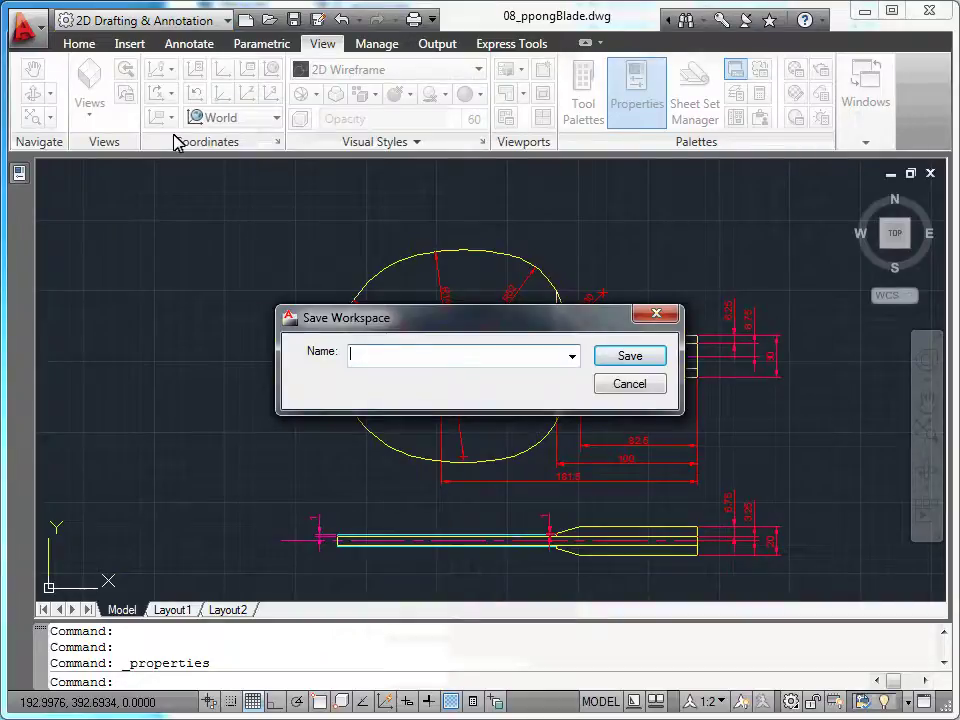
{"action": "type", "text": "çizgi çali"}
{"action": "type", "text": "şma alanı"}
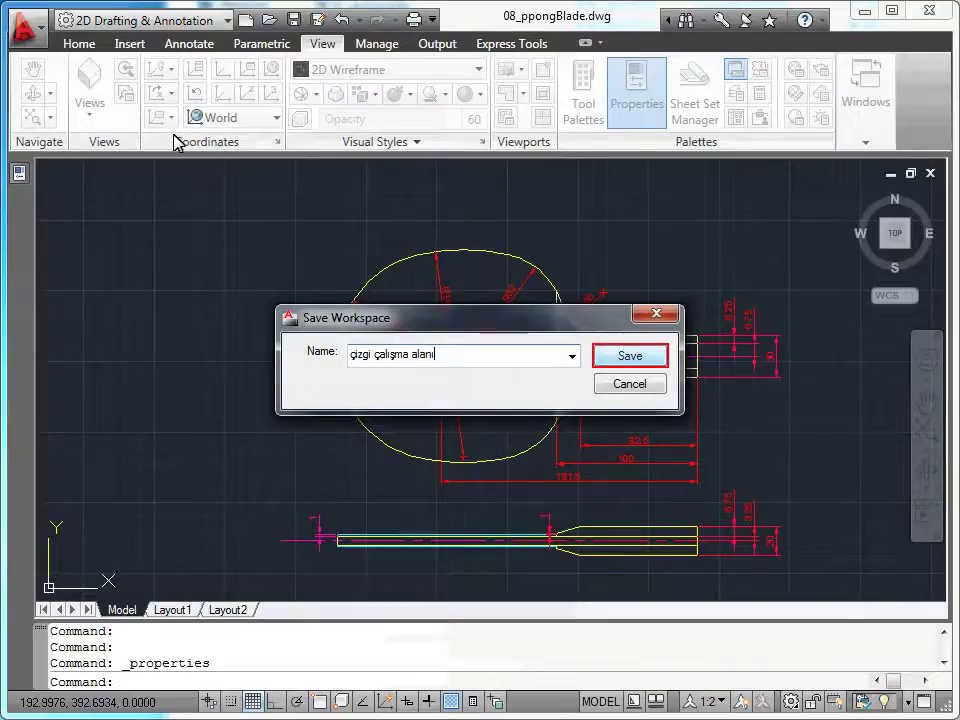
{"action": "left_click", "coordinate": [637, 361]}
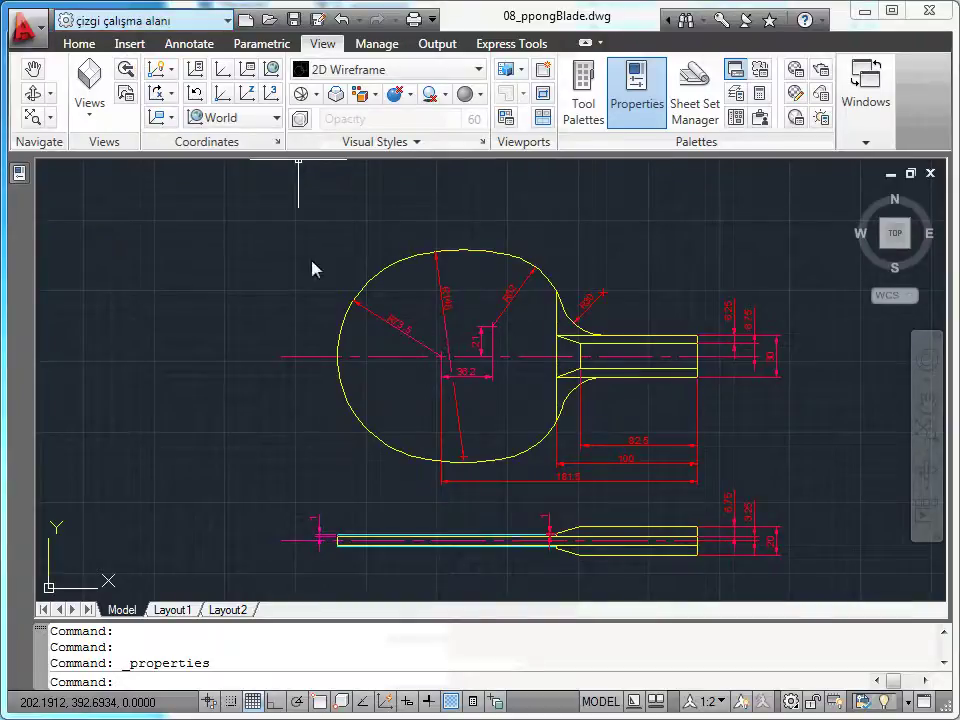
{"action": "left_click", "coordinate": [224, 22]}
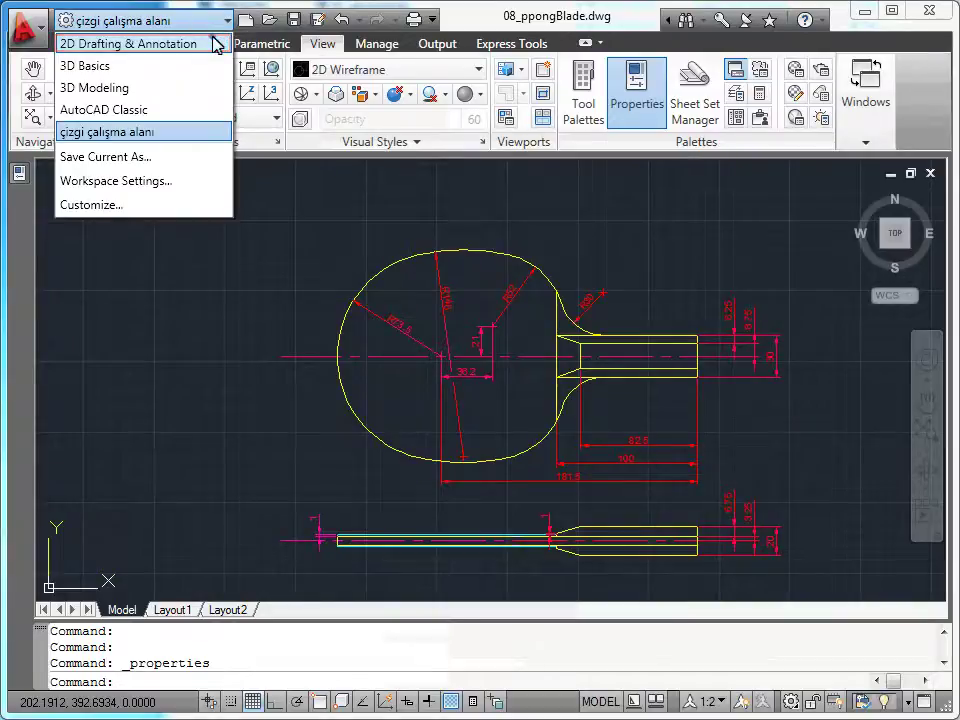
{"action": "left_click", "coordinate": [214, 43]}
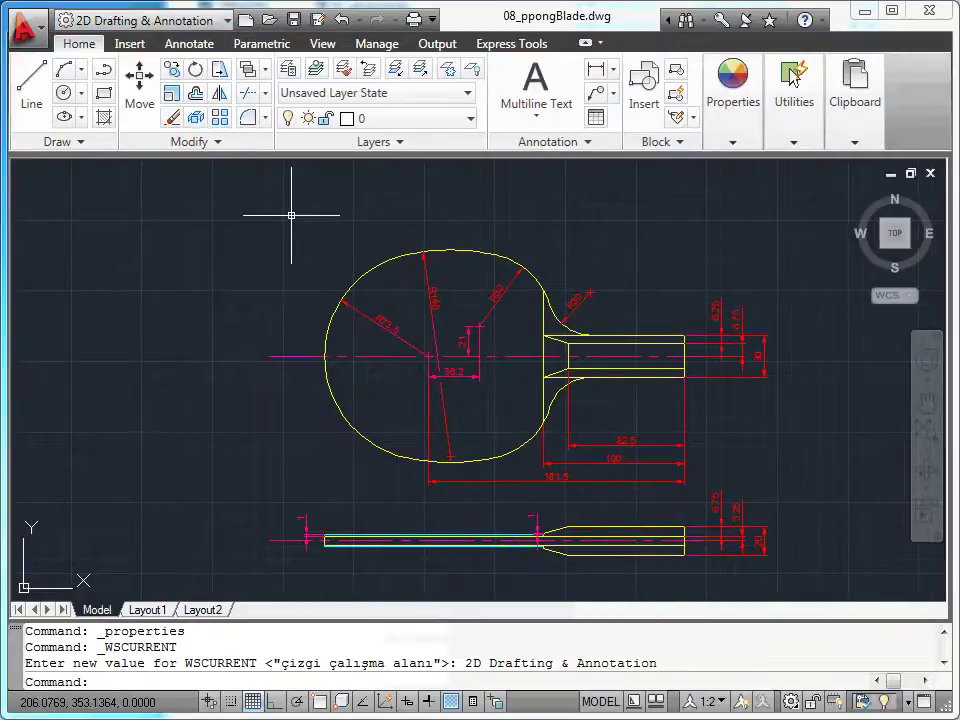
{"action": "left_click", "coordinate": [226, 21]}
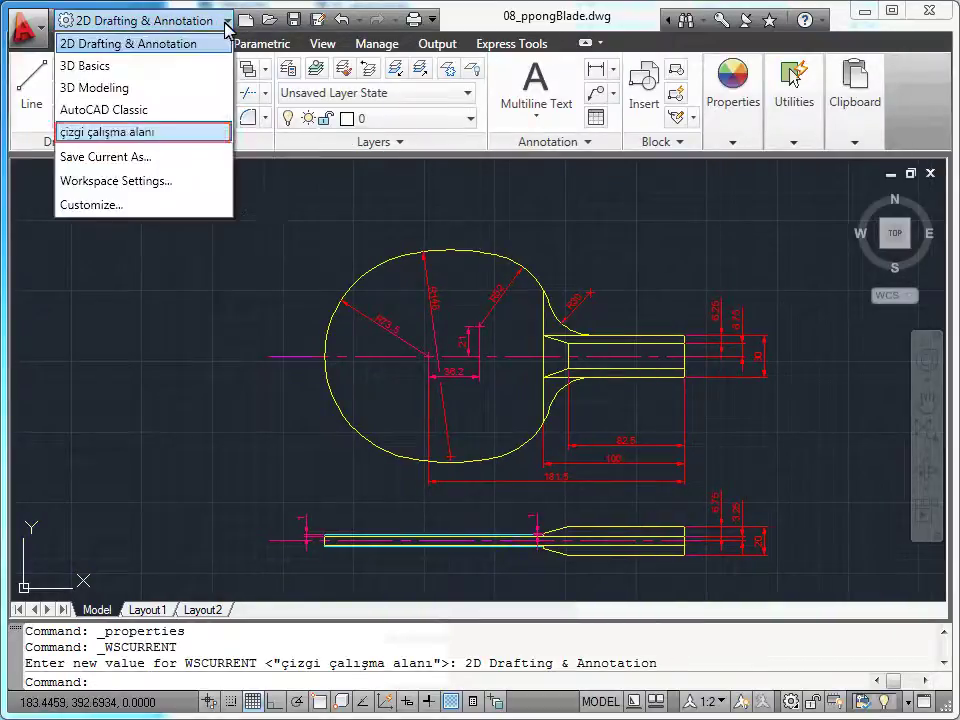
{"action": "left_click", "coordinate": [186, 132]}
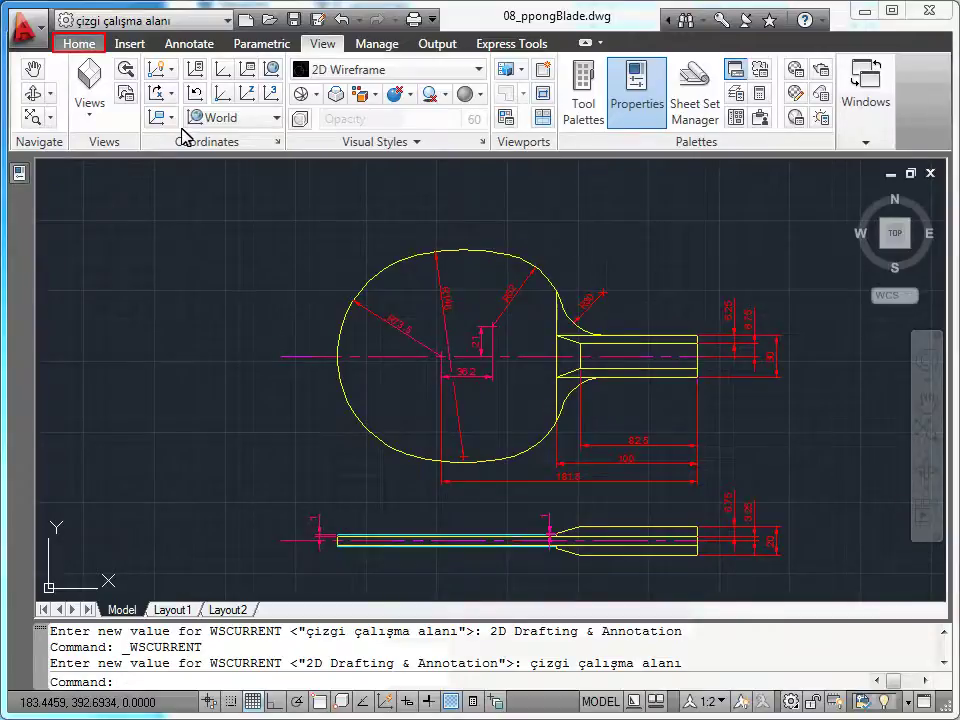
- On the Home tab, float the Draw panel over the canvas, then return it to the ribbon
{"action": "left_click", "coordinate": [79, 44]}
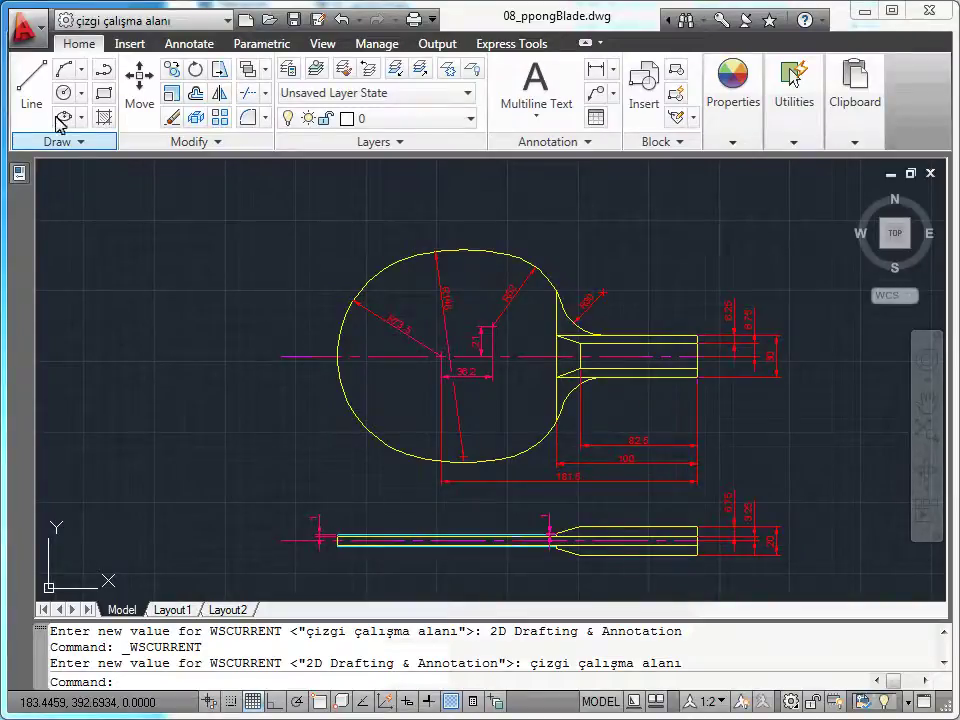
{"action": "mouse_move", "coordinate": [58, 141]}
{"action": "left_mouse_down"}
{"action": "mouse_move", "coordinate": [155, 220]}
{"action": "mouse_move", "coordinate": [187, 300]}
{"action": "left_mouse_up"}
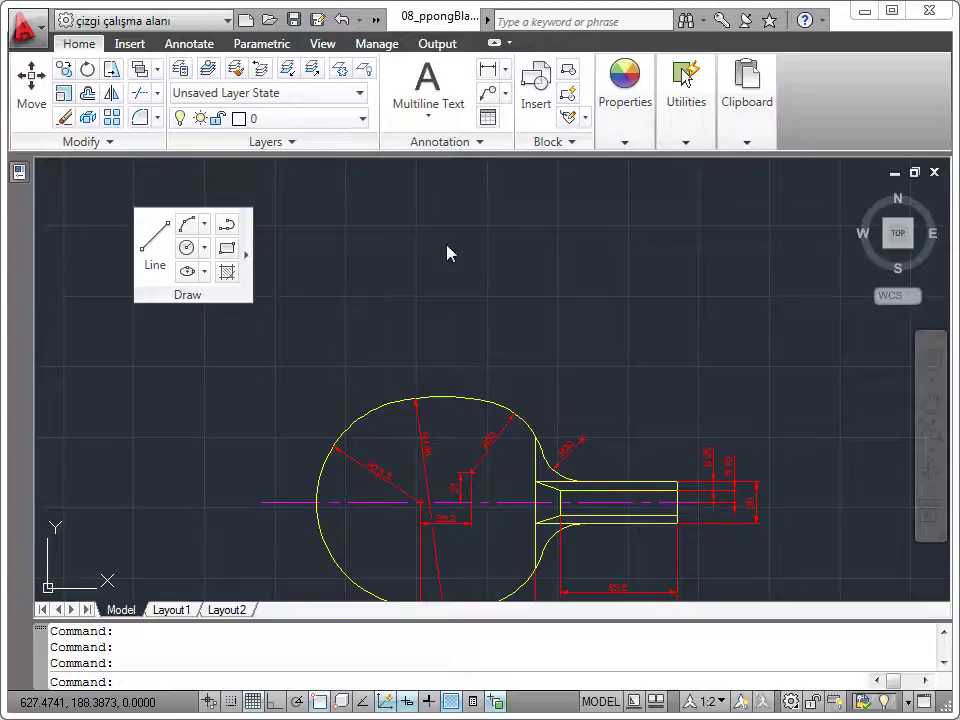
{"action": "mouse_move", "coordinate": [258, 222]}
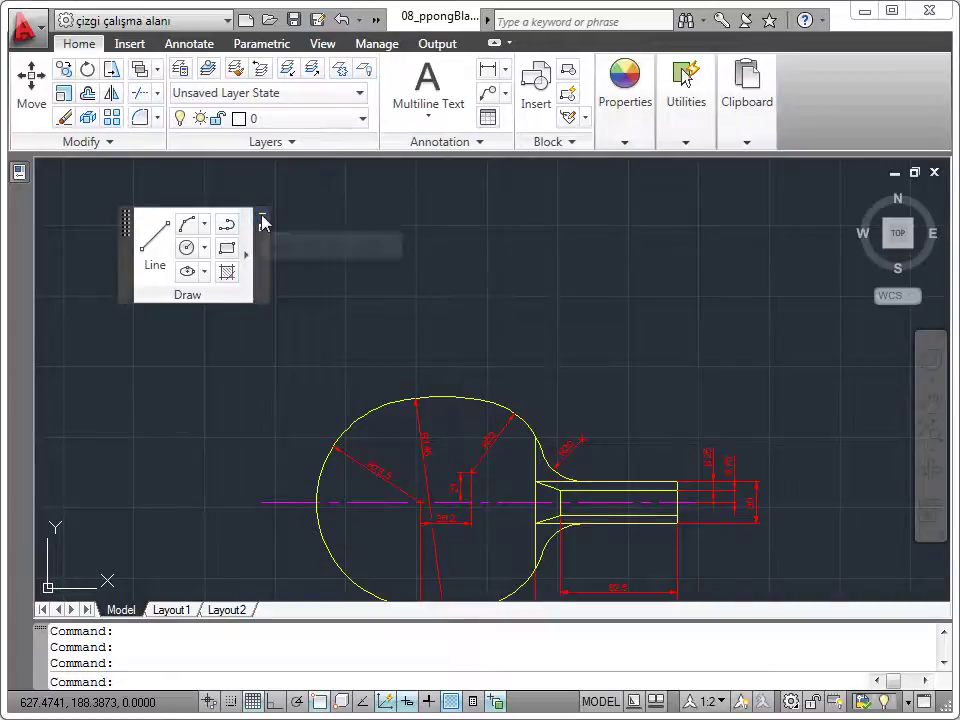
{"action": "left_click", "coordinate": [261, 220]}
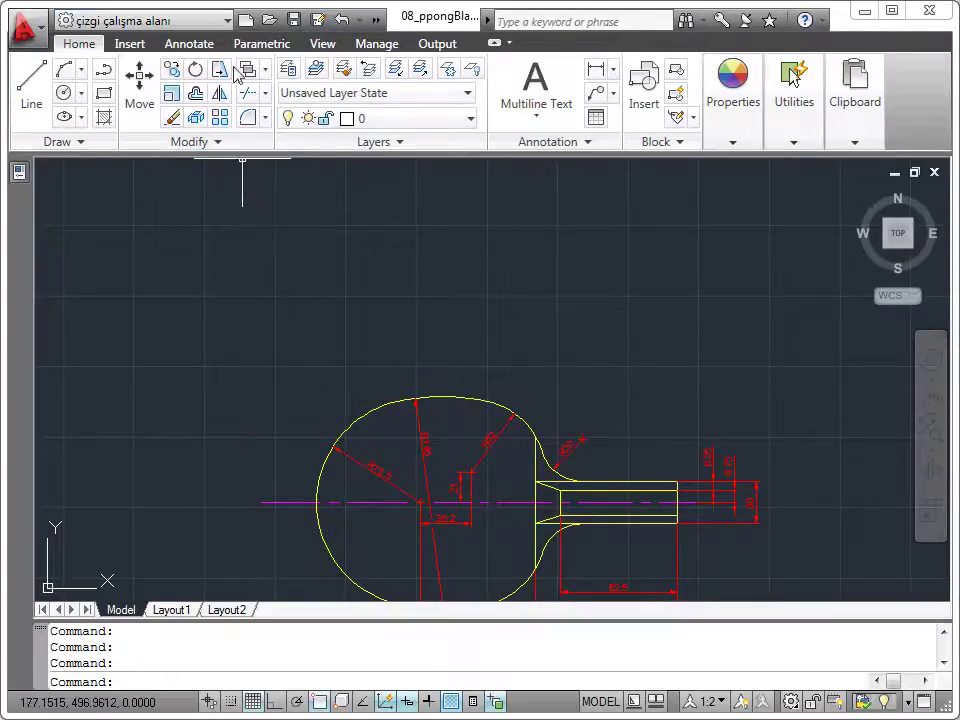
- Overwrite the 'çizgi çalışma alanı' workspace with the current layout, confirming the replacement
{"action": "left_click", "coordinate": [228, 22]}
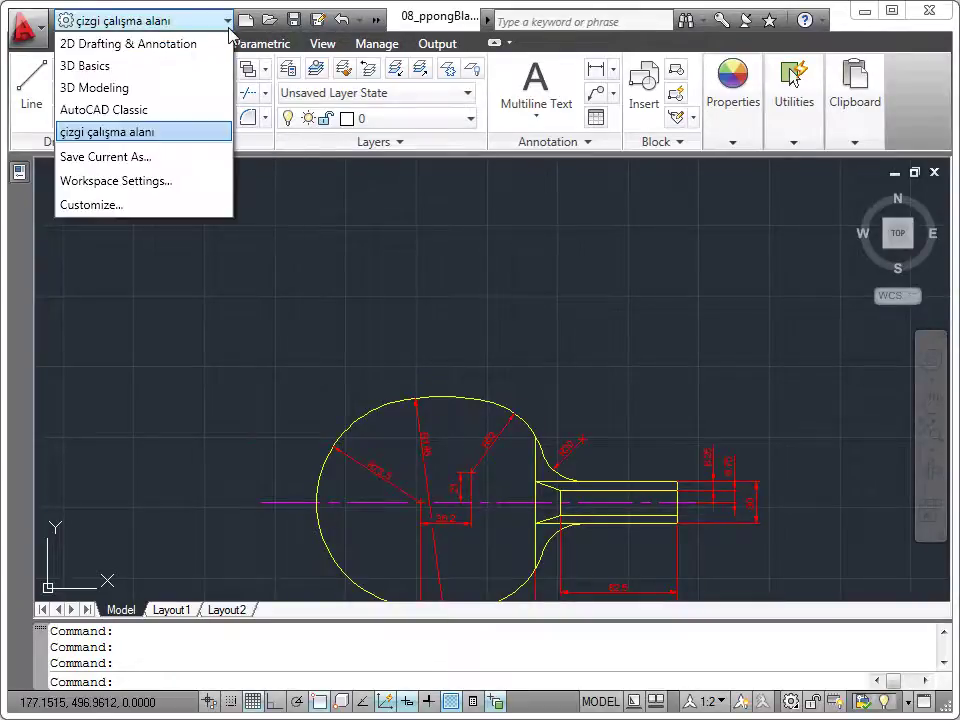
{"action": "left_click", "coordinate": [154, 156]}
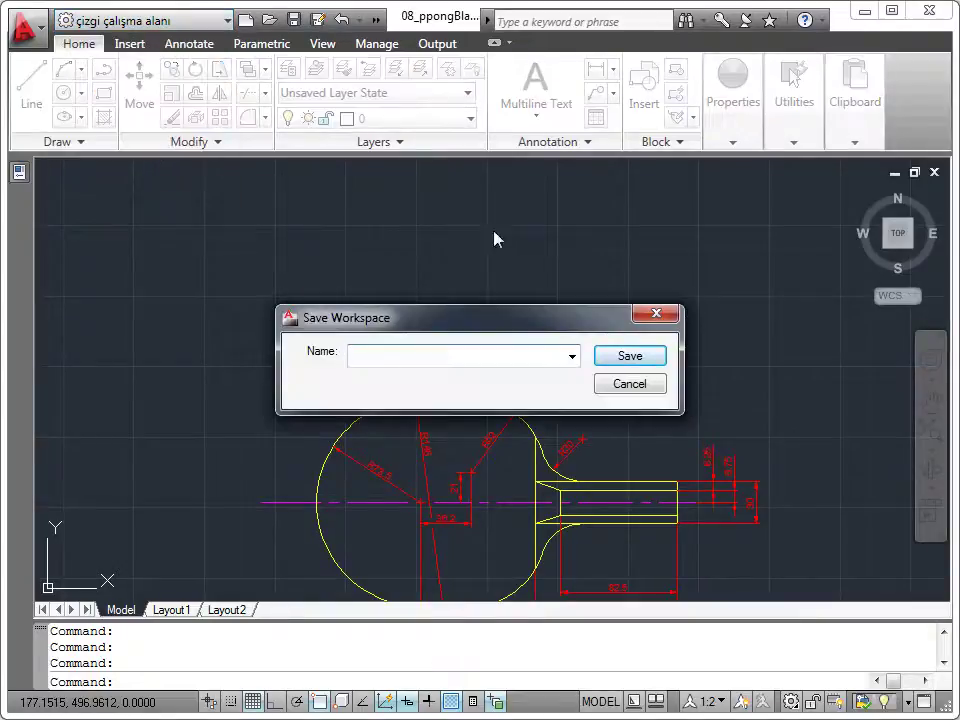
{"action": "left_click", "coordinate": [572, 356]}
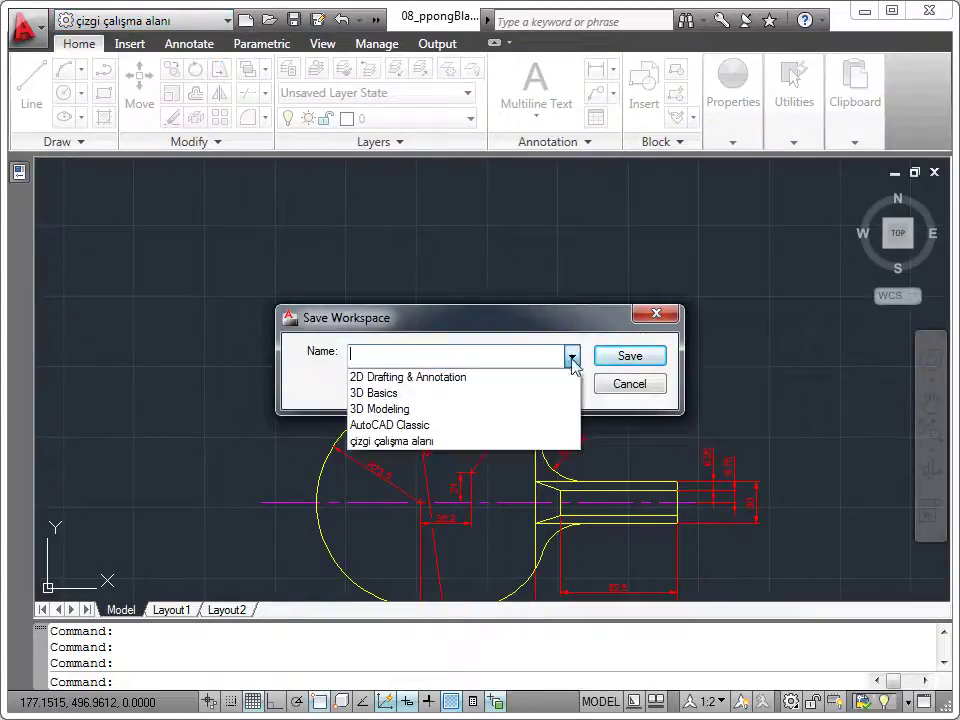
{"action": "left_click", "coordinate": [484, 441]}
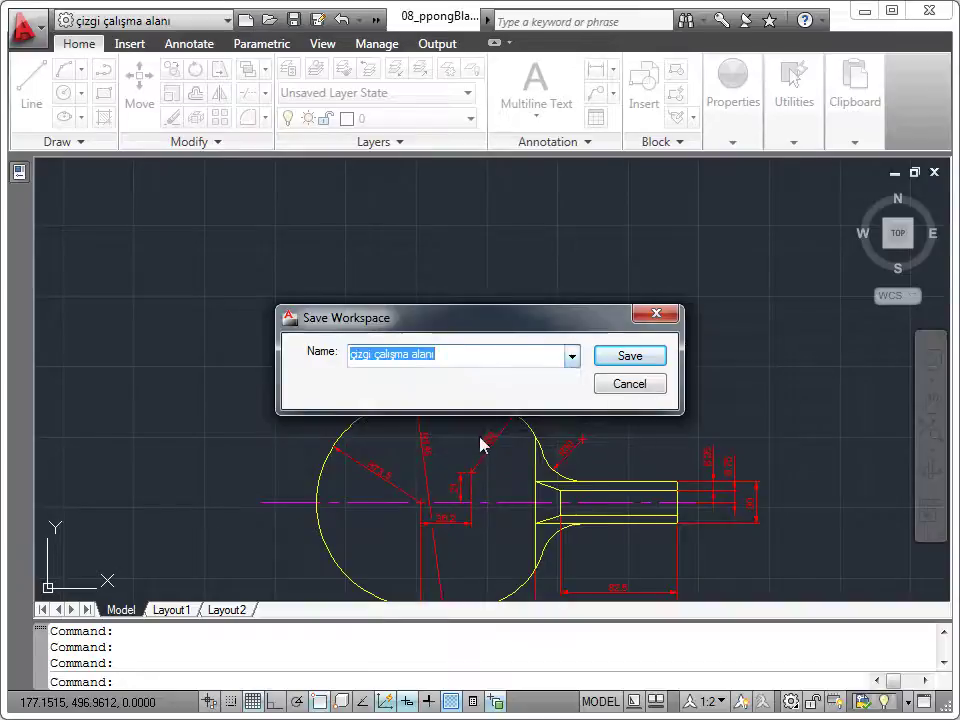
{"action": "left_click", "coordinate": [628, 358]}
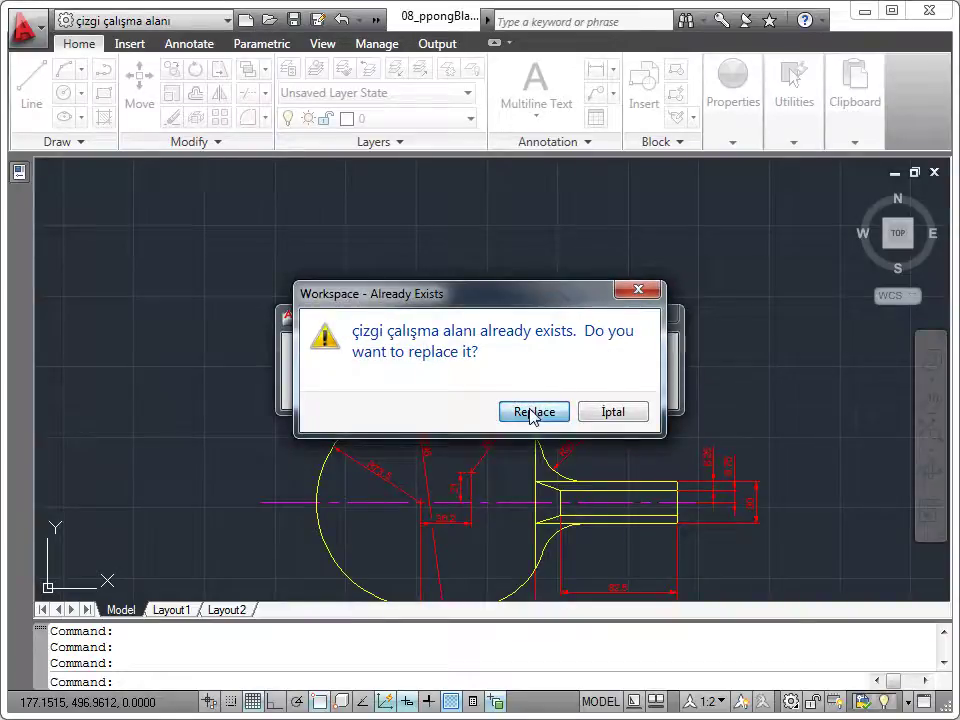
{"action": "left_click", "coordinate": [532, 412]}
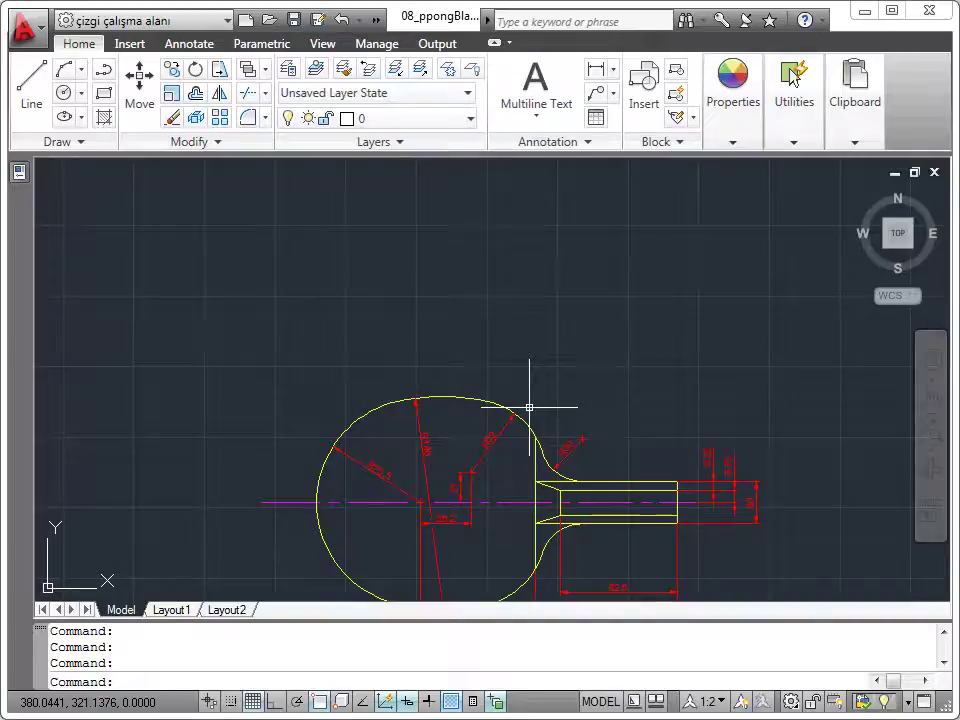
{"action": "middle_click_drag", "start_coordinate": [528, 410], "coordinate": [540, 301]}
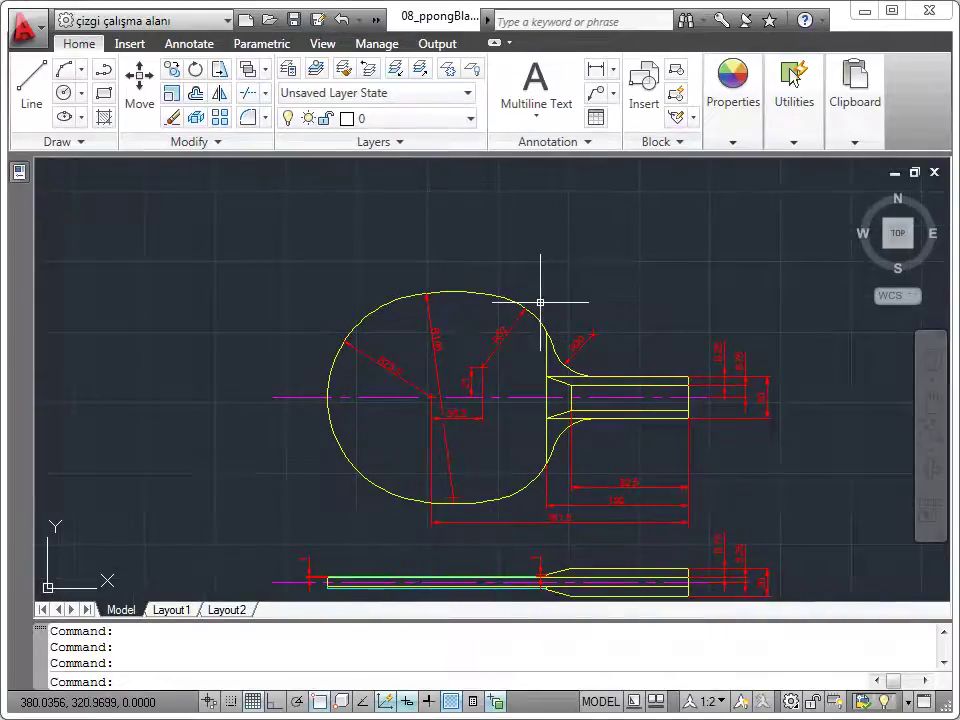